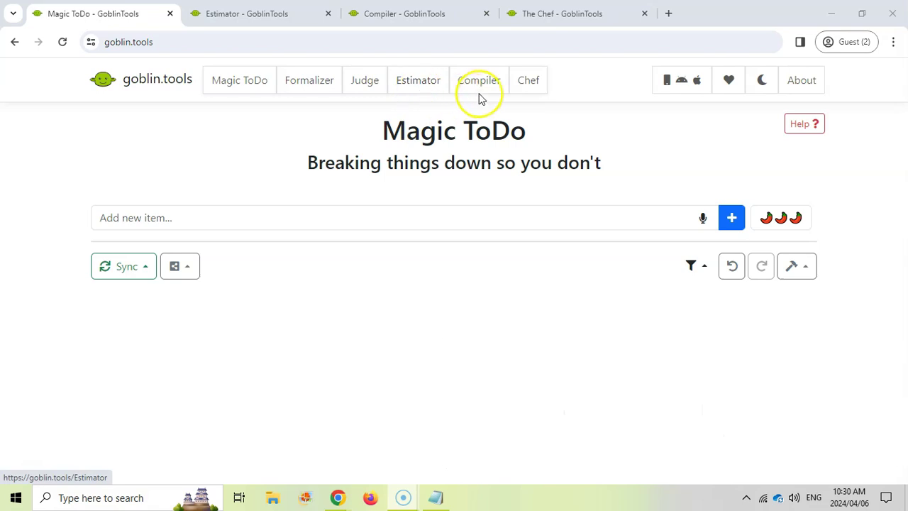
- Run the Estimator on "Prepare a debating festival for 20 schools over two days that will be judged by debating teachers and guests from the local university."
{"action": "left_click", "coordinate": [268, 20]}
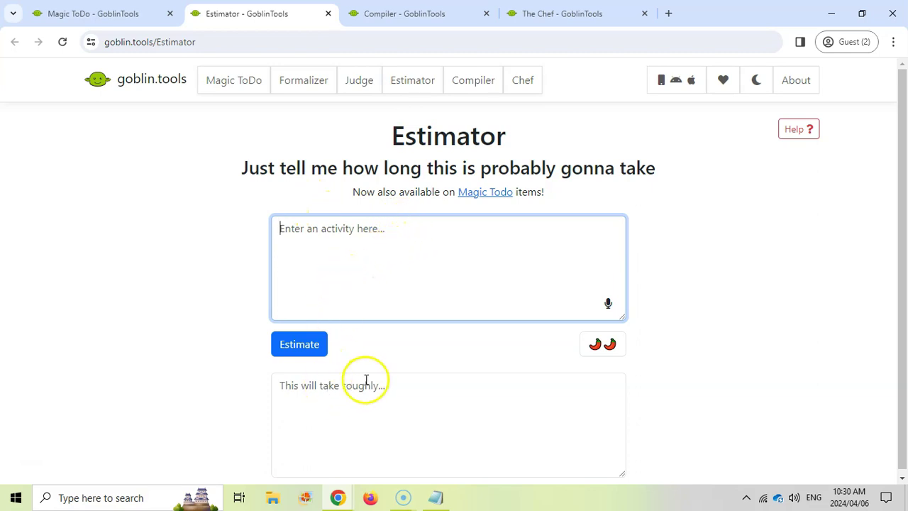
{"action": "type", "text": "Prepare a debating festival for 20 schools over two days that will be judged by debating teachers and guests from the local university."}
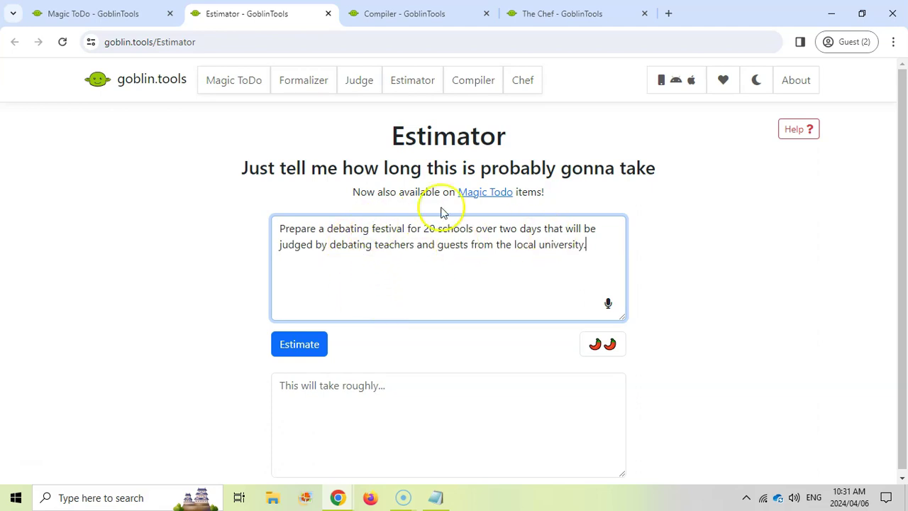
{"action": "left_click", "coordinate": [313, 349]}
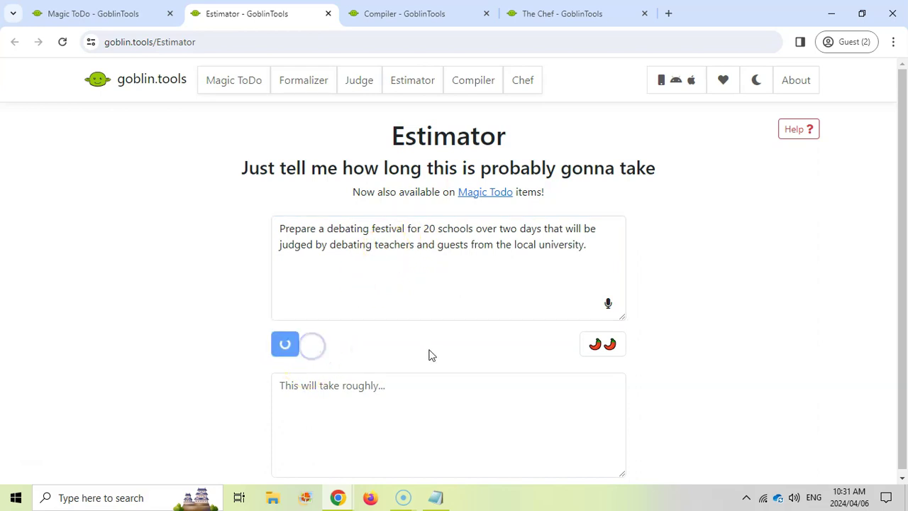
{"action": "scroll", "coordinate": [429, 351], "scroll_direction": "down", "scroll_amount": 1}
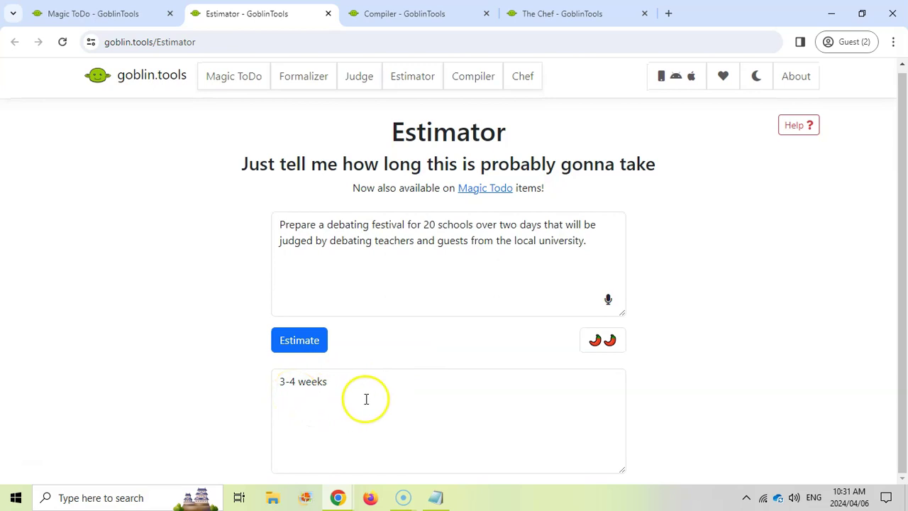
- Raise the Estimator's spiciness level to five peppers and estimate the debating festival activity again
{"action": "left_click", "coordinate": [600, 342]}
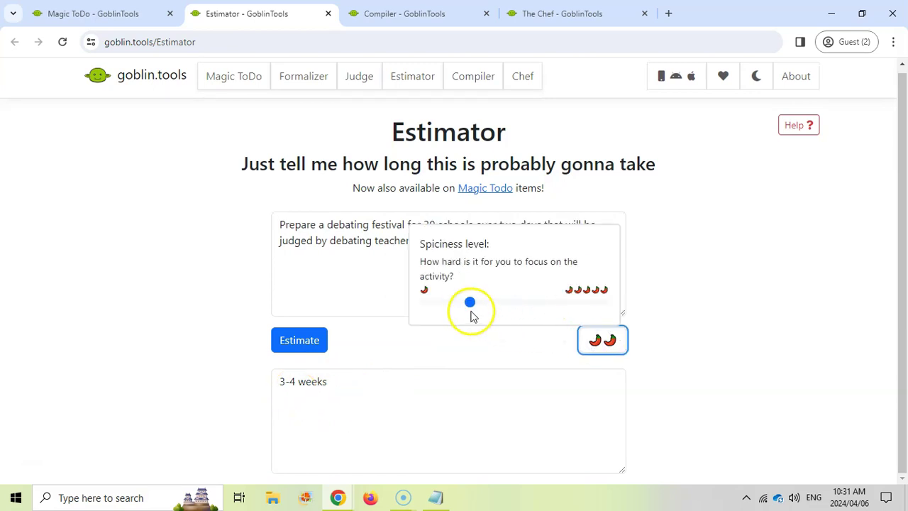
{"action": "left_click_drag", "start_coordinate": [469, 302], "coordinate": [604, 306]}
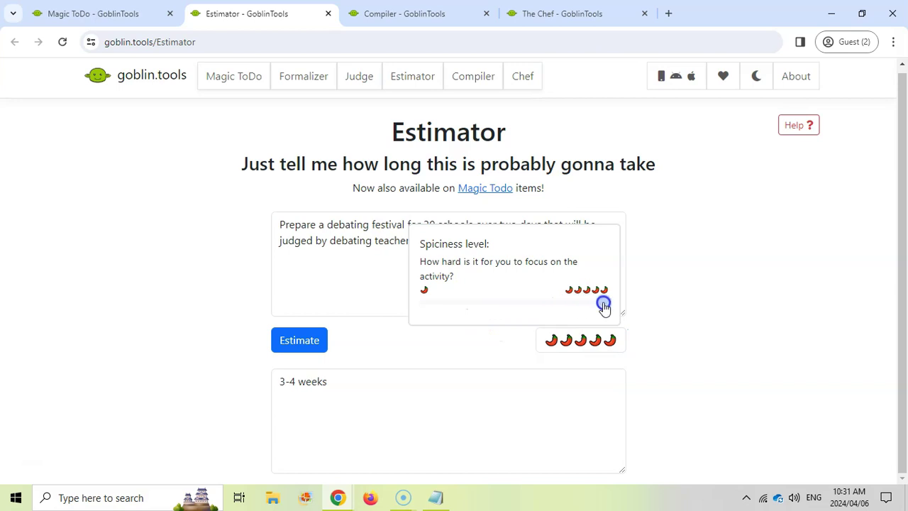
{"action": "left_click", "coordinate": [281, 346]}
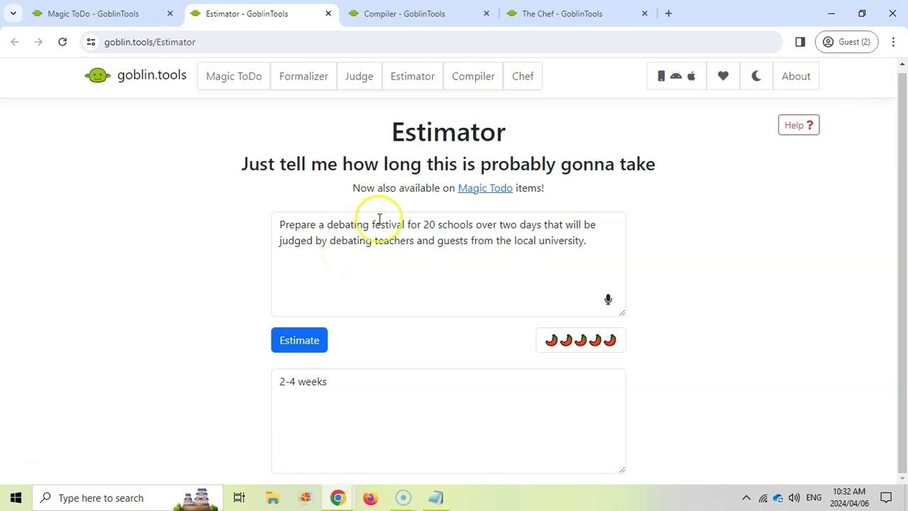
- In the Compiler, turn a braindump about a child's birthday party away from home, with animals, outdoors and a parents' morning brunch, into tasks
{"action": "left_click", "coordinate": [415, 18]}
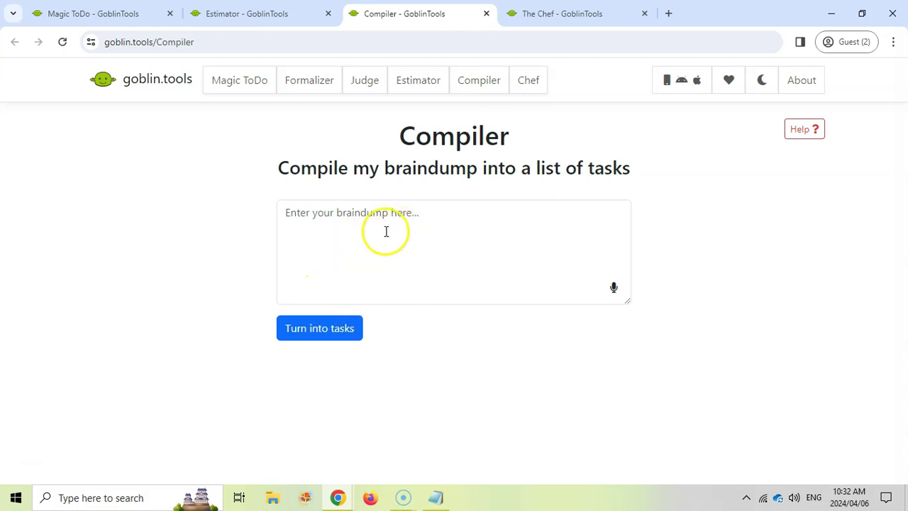
{"action": "left_click", "coordinate": [345, 233]}
{"action": "type", "text": "I really don't know where to start for my child's birthday party. She really wants a party for her closest friends at a place other then our house. She loves animals and the outdoors so I was thinking of something along those lines with maybe a morning brunch vibe for the parents as well."}
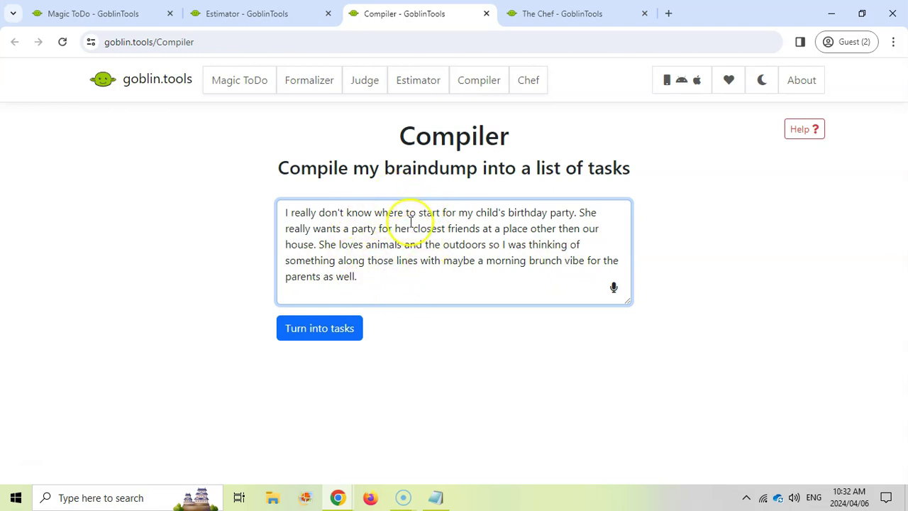
{"action": "left_click", "coordinate": [344, 328]}
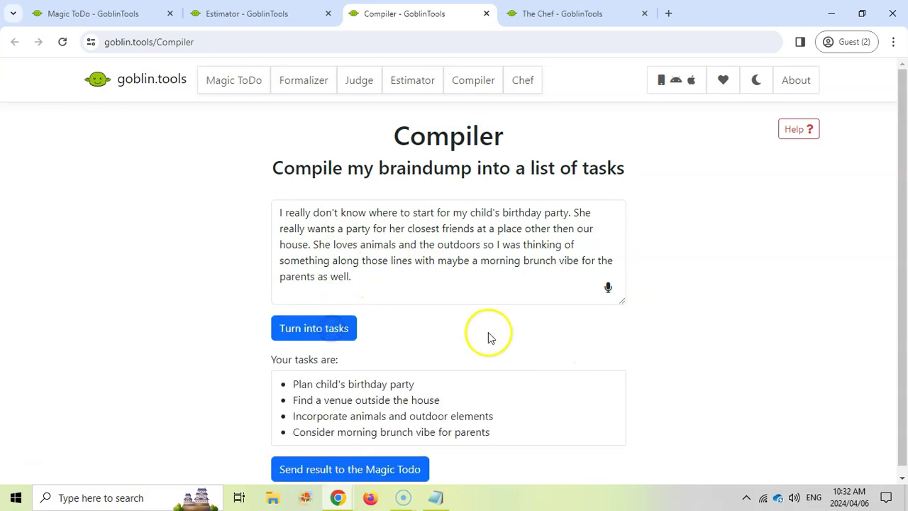
{"action": "scroll", "coordinate": [488, 336], "scroll_direction": "down", "scroll_amount": 1}
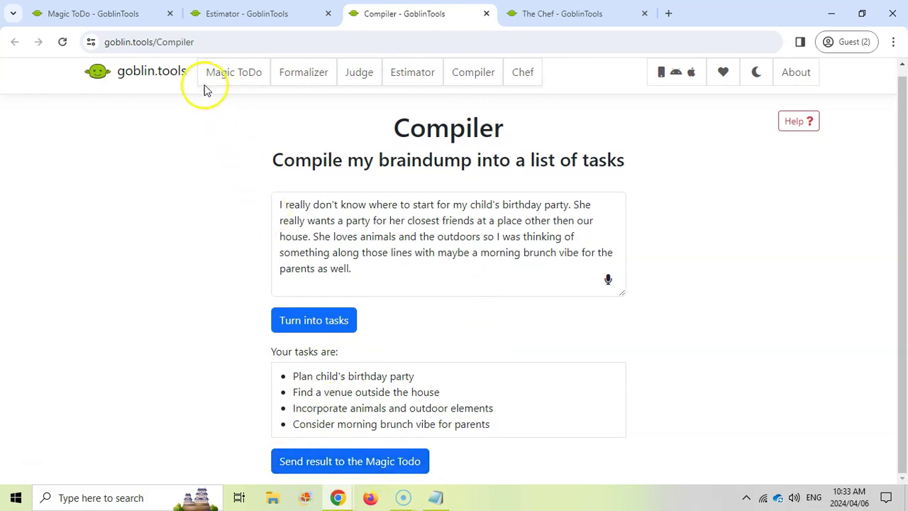
- Send the compiled tasks to Magic ToDo and break down the item "Consider morning brunch vibe for parents" into subtasks
{"action": "left_click", "coordinate": [358, 465]}
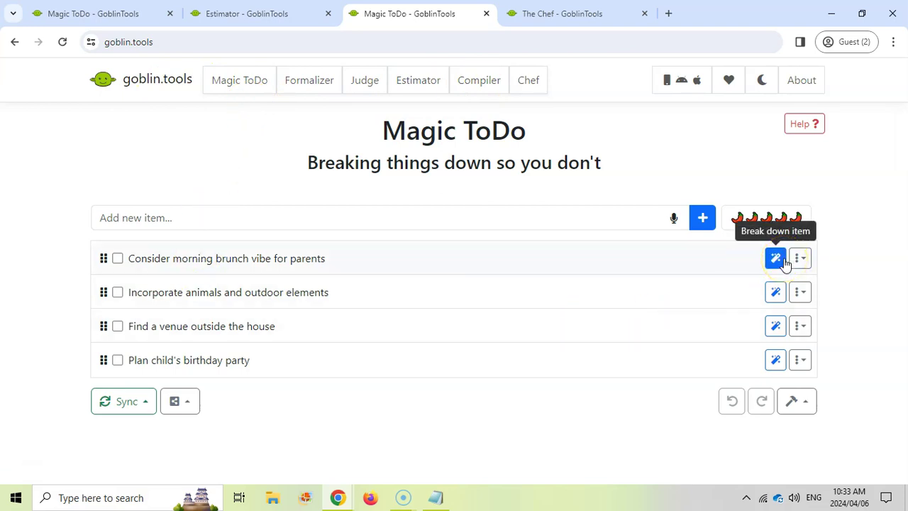
{"action": "left_click", "coordinate": [781, 261]}
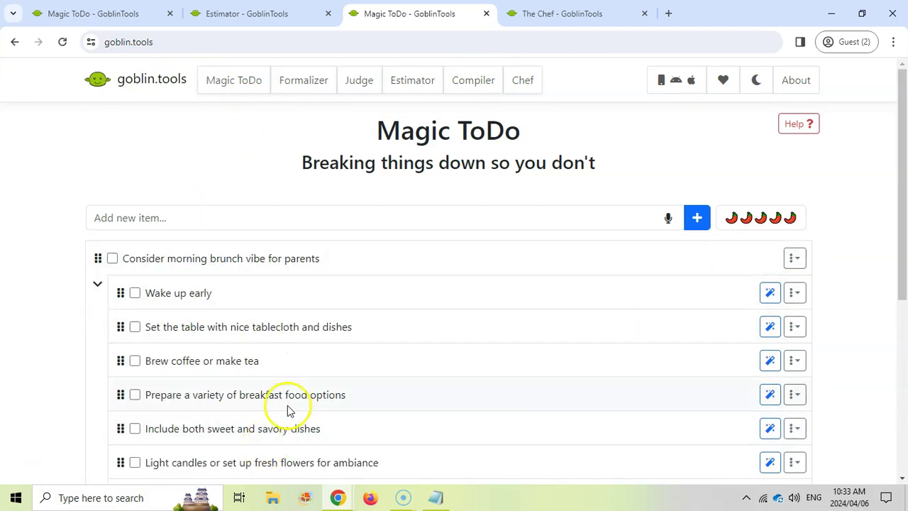
{"action": "scroll", "coordinate": [294, 401], "scroll_direction": "down", "scroll_amount": 3}
{"action": "scroll", "coordinate": [586, 220], "scroll_direction": "up", "scroll_amount": 3}
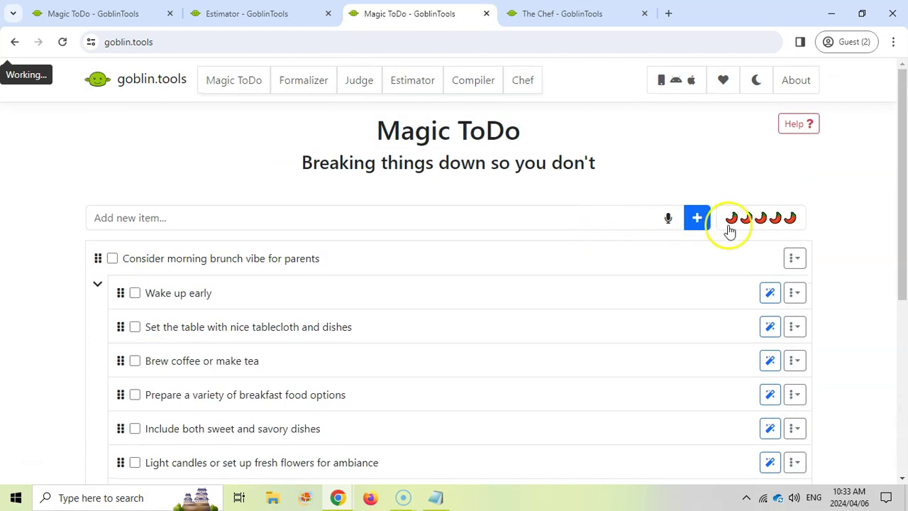
- Estimate the time needed for the "Consider morning brunch vibe for parents" item in Magic ToDo
{"action": "left_click", "coordinate": [793, 259]}
{"action": "left_click", "coordinate": [660, 254]}
{"action": "left_click", "coordinate": [789, 262]}
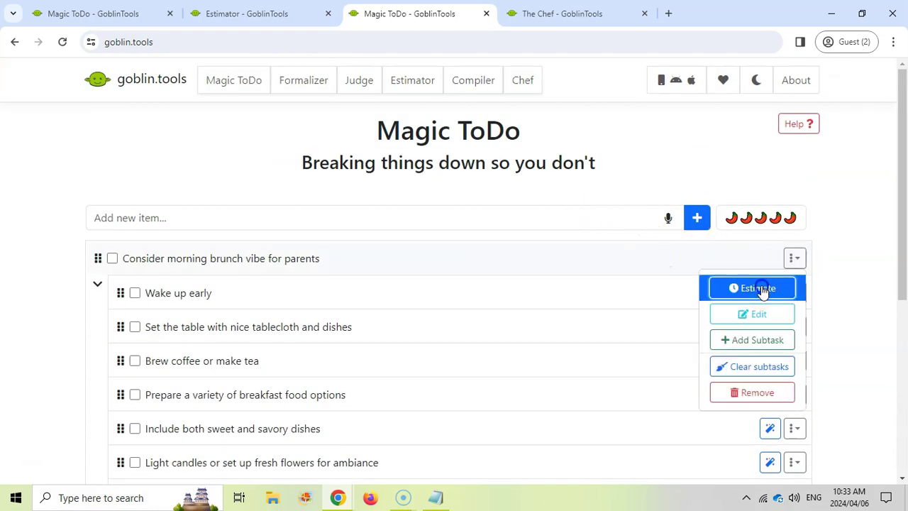
{"action": "left_click", "coordinate": [760, 289]}
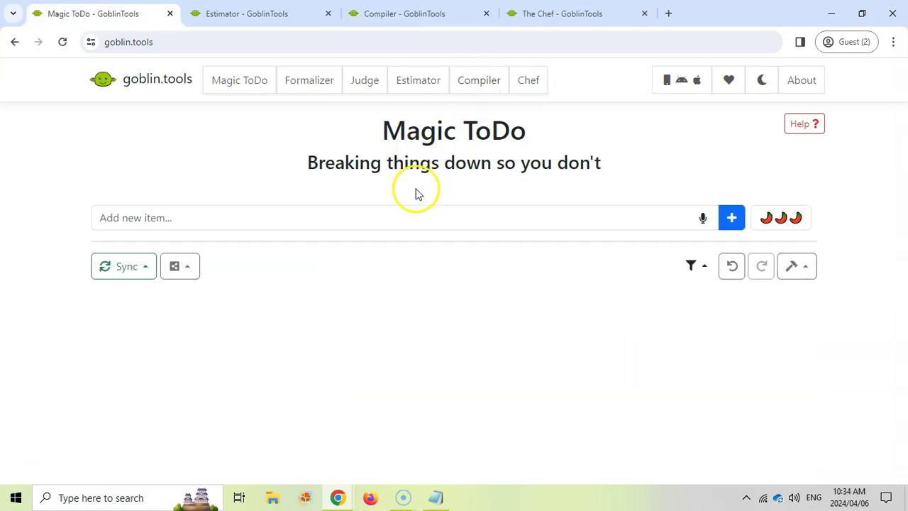
- Get a recipe from the Chef for mushrooms, tinned tomato, chicken, spices, cheese, spaghetti, rice and tomato paste, serving 2 in 30 to 45 minutes
{"action": "left_click", "coordinate": [540, 77]}
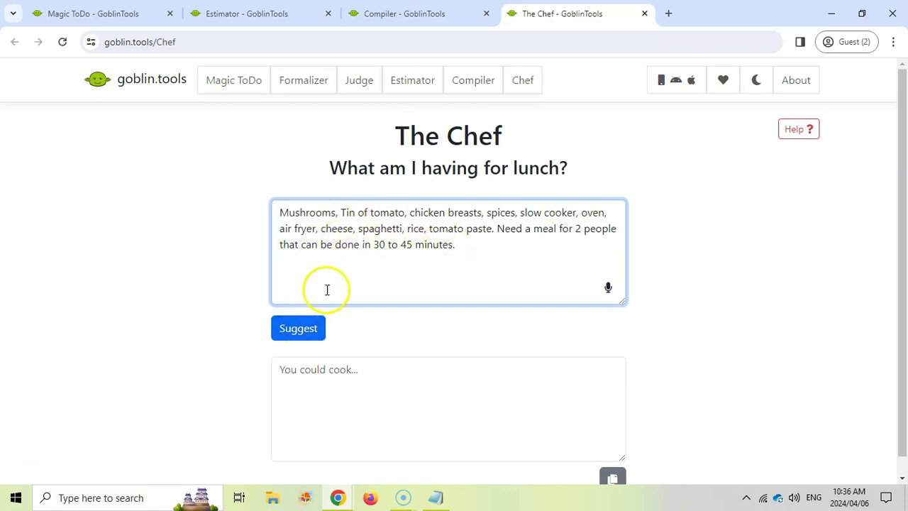
{"action": "left_click", "coordinate": [305, 334]}
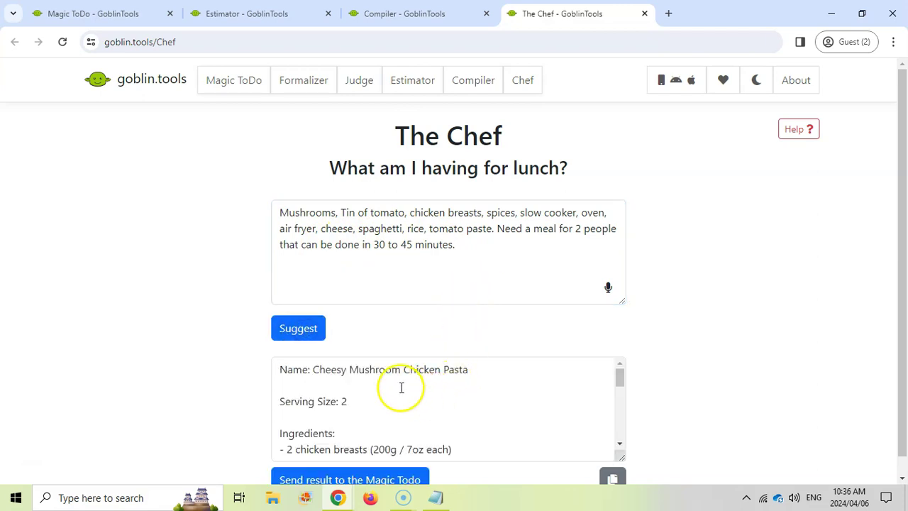
- Read through the suggested recipe's ingredients, quantities and cooking instructions
{"action": "scroll", "coordinate": [390, 385], "scroll_direction": "down", "scroll_amount": 1}
{"action": "scroll", "coordinate": [353, 391], "scroll_direction": "down", "scroll_amount": 1}
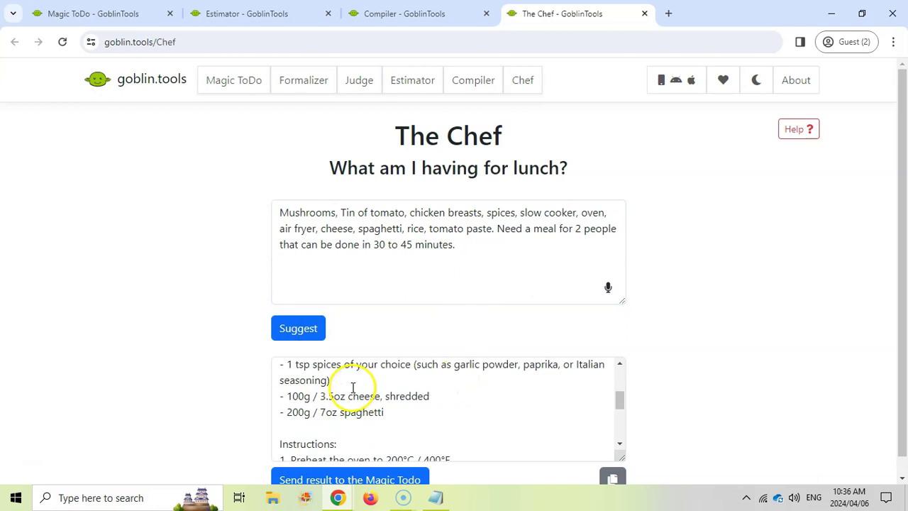
{"action": "scroll", "coordinate": [370, 416], "scroll_direction": "up", "scroll_amount": 1}
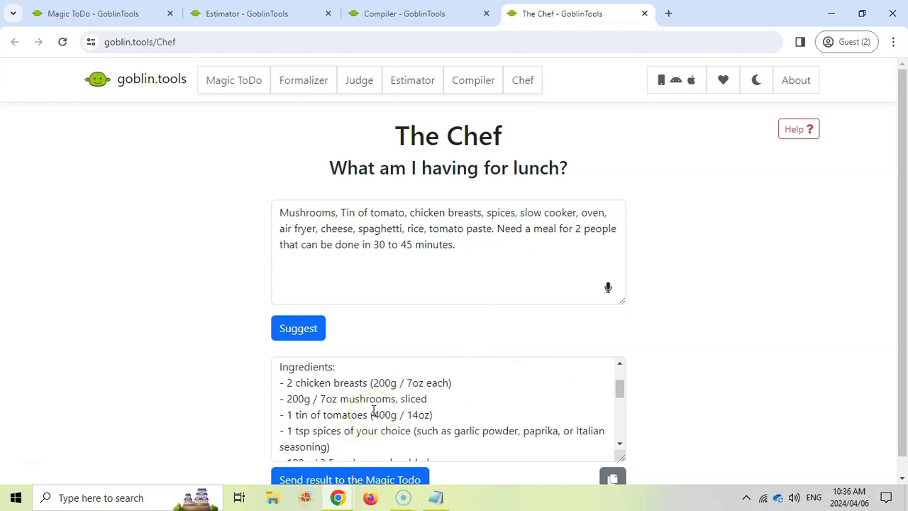
{"action": "scroll", "coordinate": [384, 392], "scroll_direction": "down", "scroll_amount": 1}
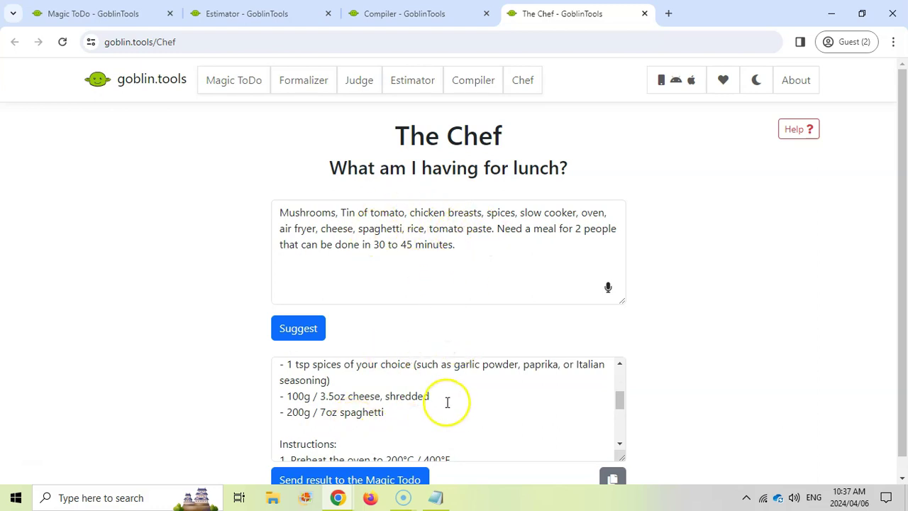
{"action": "scroll", "coordinate": [426, 404], "scroll_direction": "up", "scroll_amount": 1}
{"action": "scroll", "coordinate": [426, 408], "scroll_direction": "down", "scroll_amount": 2}
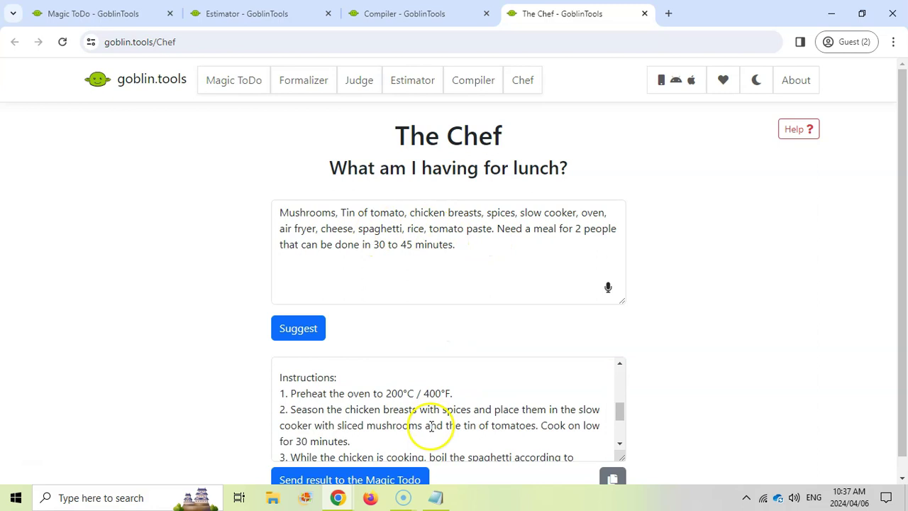
{"action": "scroll", "coordinate": [405, 404], "scroll_direction": "down", "scroll_amount": 1}
{"action": "scroll", "coordinate": [405, 404], "scroll_direction": "down", "scroll_amount": 1}
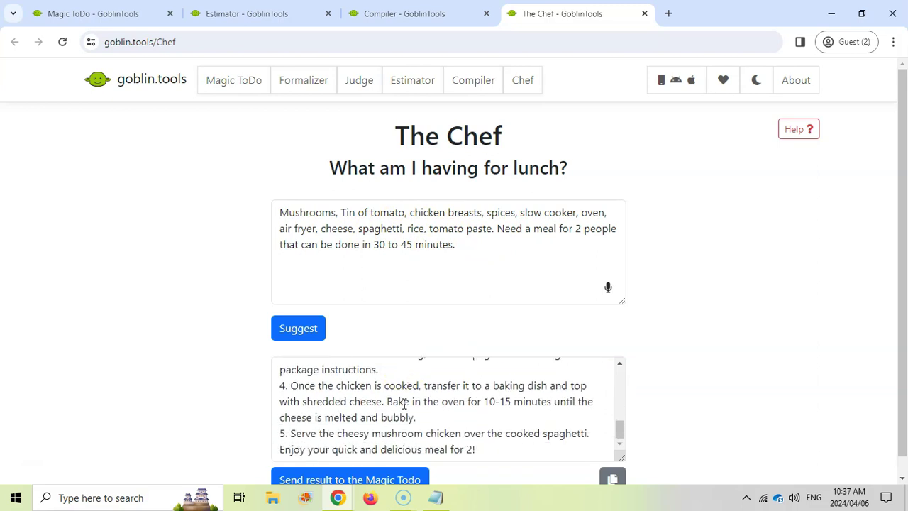
{"action": "scroll", "coordinate": [412, 417], "scroll_direction": "down", "scroll_amount": 1}
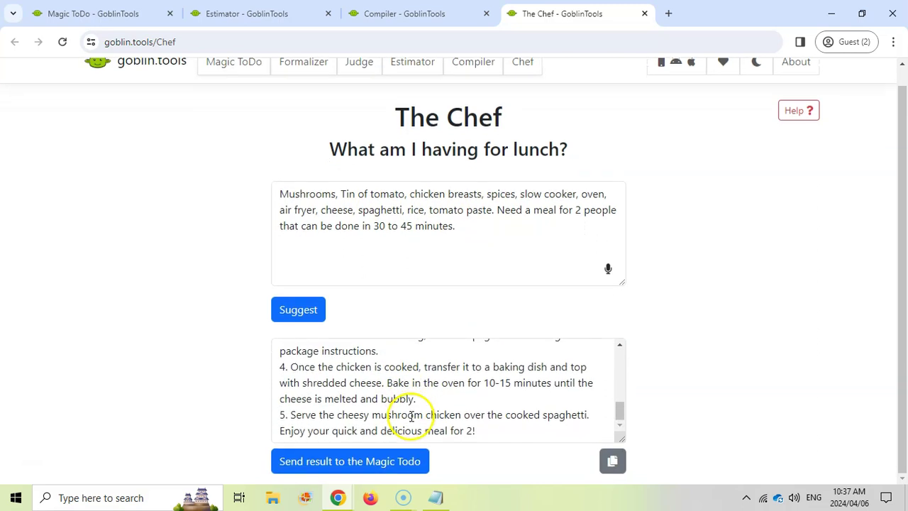
- Copy the full suggested recipe to the clipboard and recheck its ingredient list from the start
{"action": "left_click", "coordinate": [610, 461]}
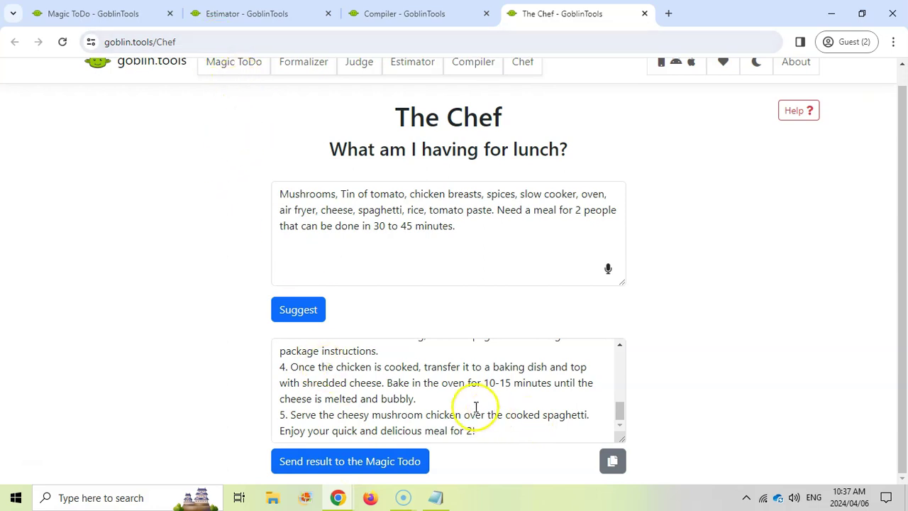
{"action": "scroll", "coordinate": [474, 406], "scroll_direction": "up", "scroll_amount": 10}
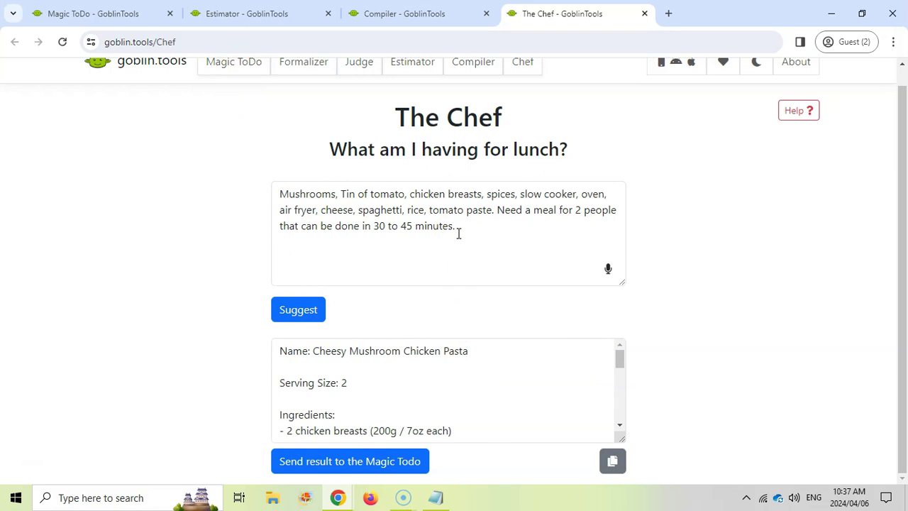
{"action": "scroll", "coordinate": [405, 391], "scroll_direction": "down", "scroll_amount": 3}
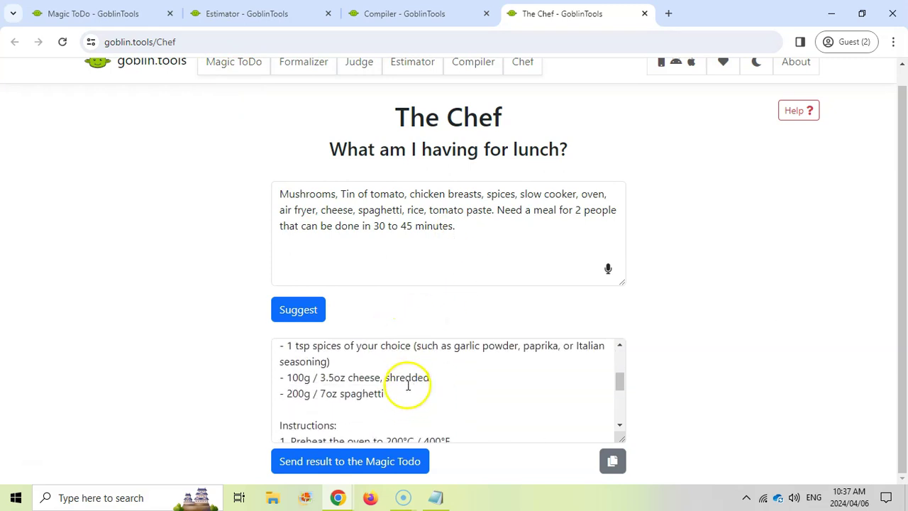
{"action": "scroll", "coordinate": [406, 385], "scroll_direction": "up", "scroll_amount": 3}
{"action": "scroll", "coordinate": [454, 206], "scroll_direction": "up", "scroll_amount": 1}
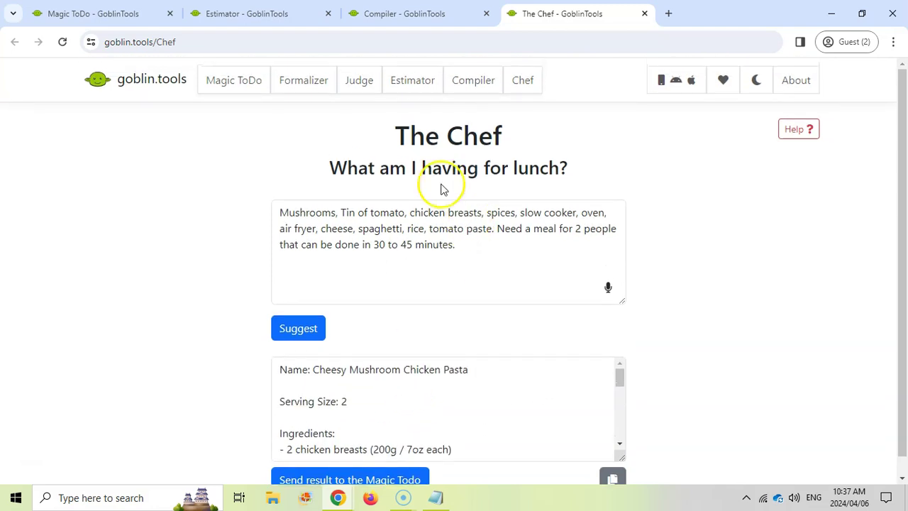